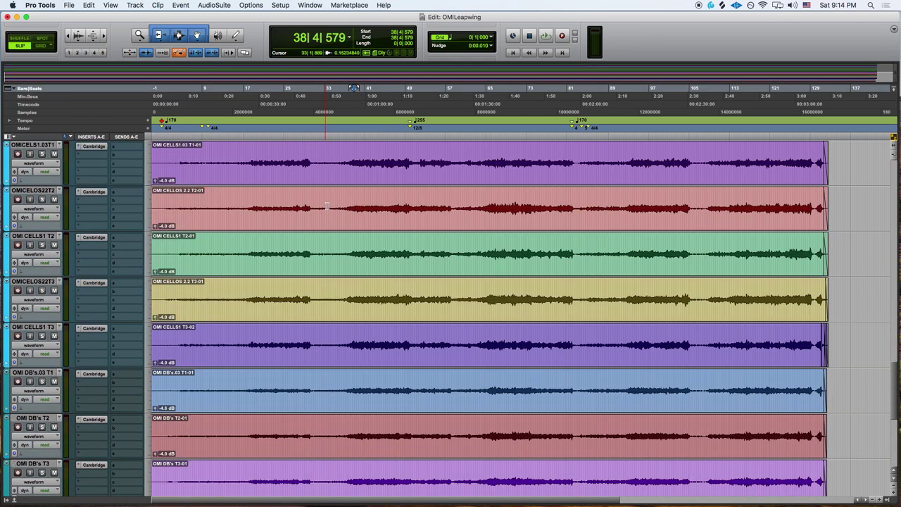
# Step: Scroll up past the cello track to the Piano and Oboe tracks at the session top
pyautogui.scroll(-1, 328, 206)
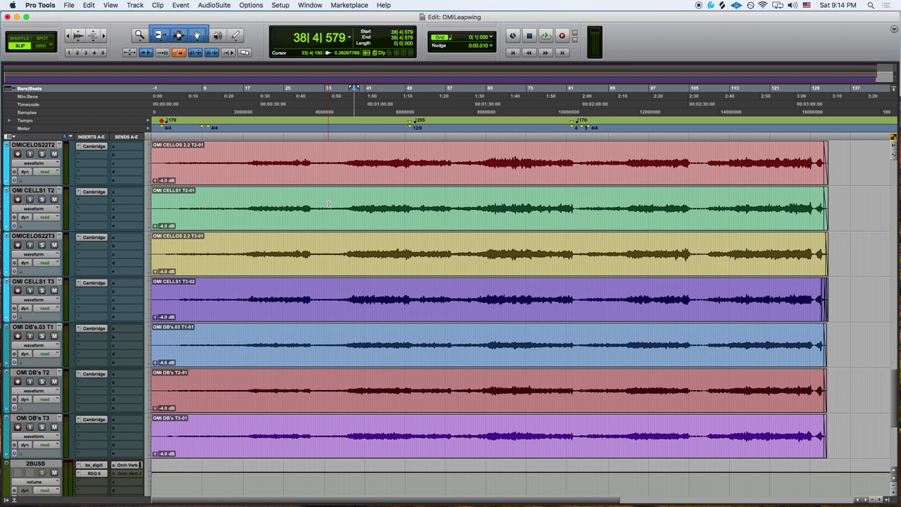
pyautogui.scroll(-1, 328, 206)
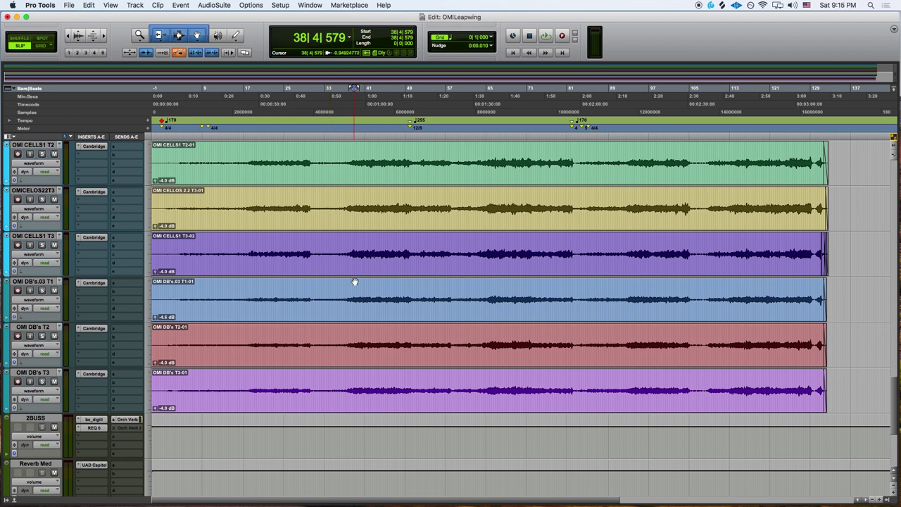
pyautogui.press('super+z')
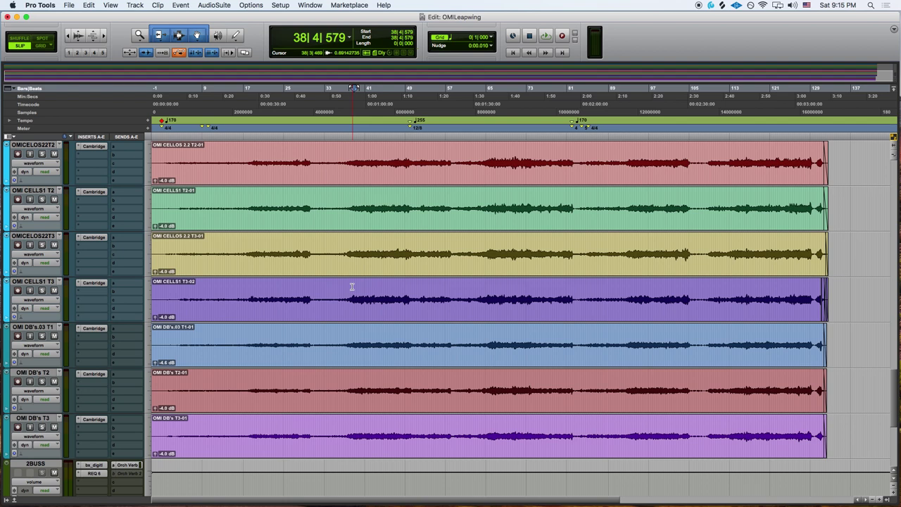
pyautogui.press('super+z')
pyautogui.scroll(6, 352, 286)
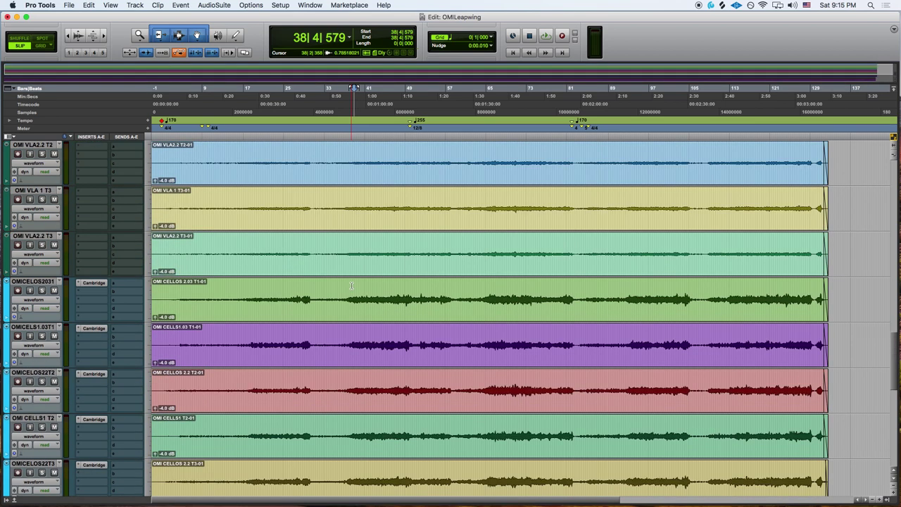
pyautogui.scroll(10, 350, 286)
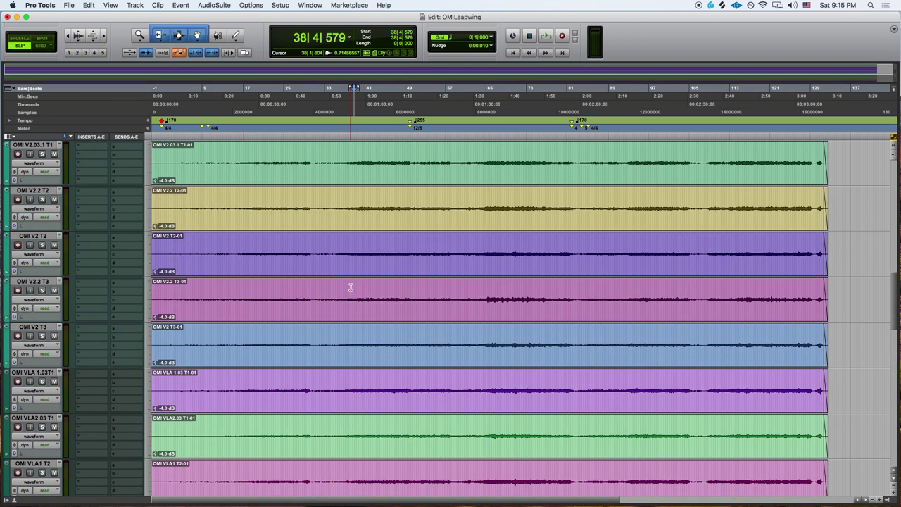
pyautogui.scroll(10, 350, 287)
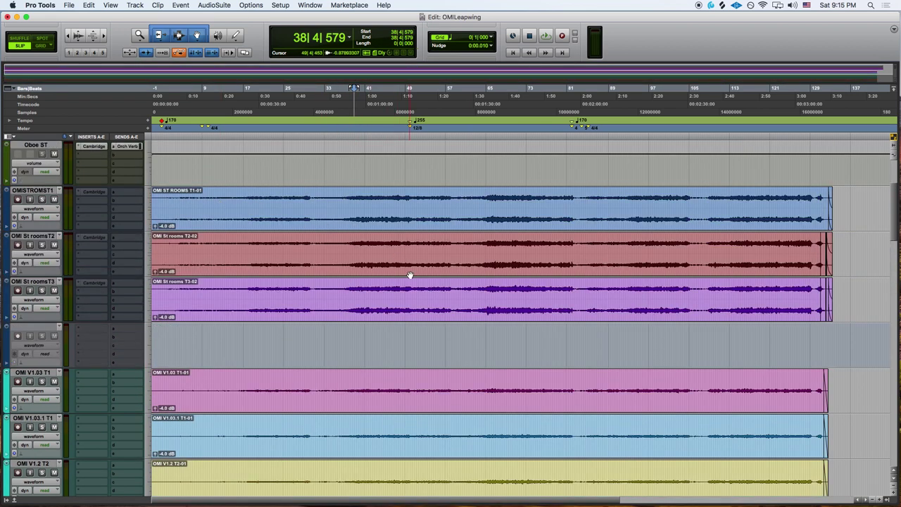
pyautogui.scroll(3, 410, 275)
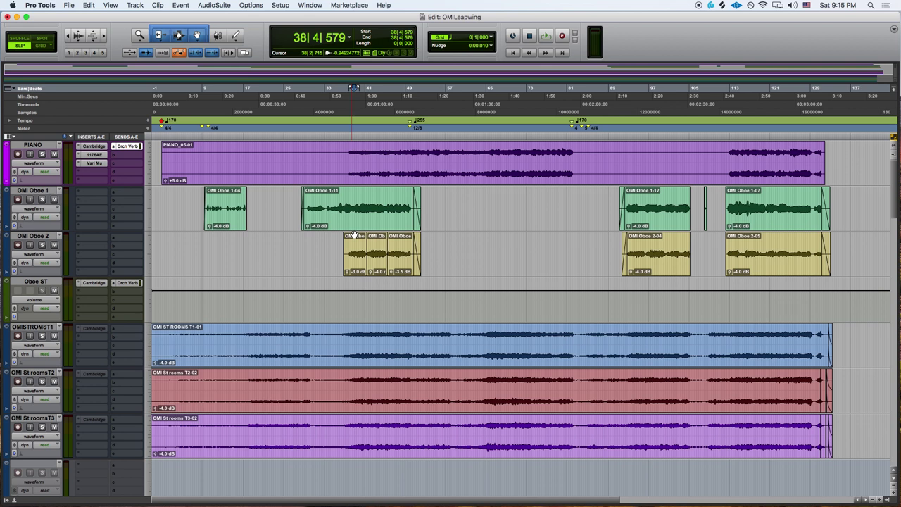
# Step: Play the PIANO track from bar 37, then stop
pyautogui.click(348, 149)
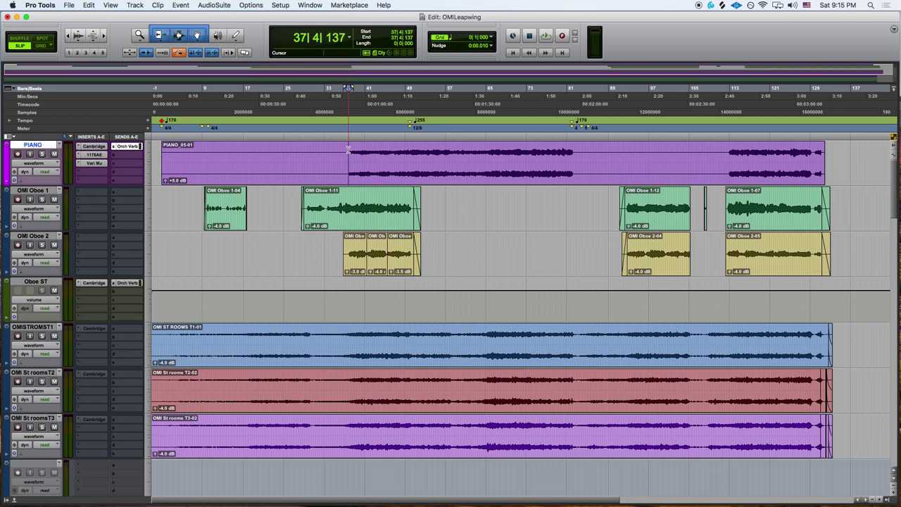
pyautogui.press('space')
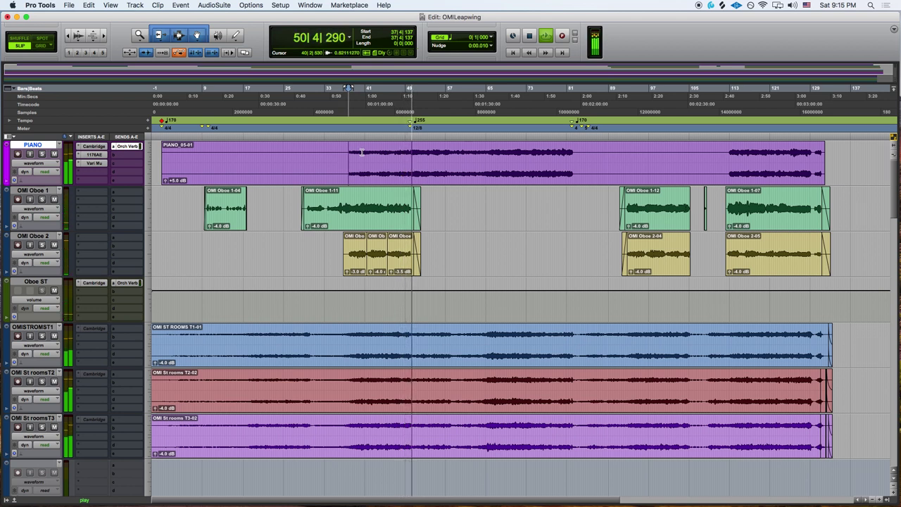
pyautogui.press('space')
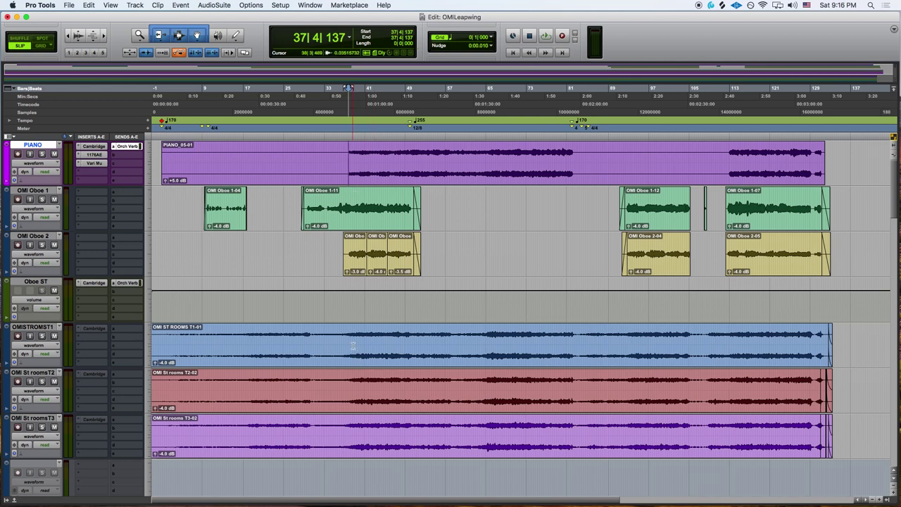
# Step: Play the double basses from OMI DB's T2, then scroll down to the Orchestra MST bus
pyautogui.scroll(-1, 351, 344)
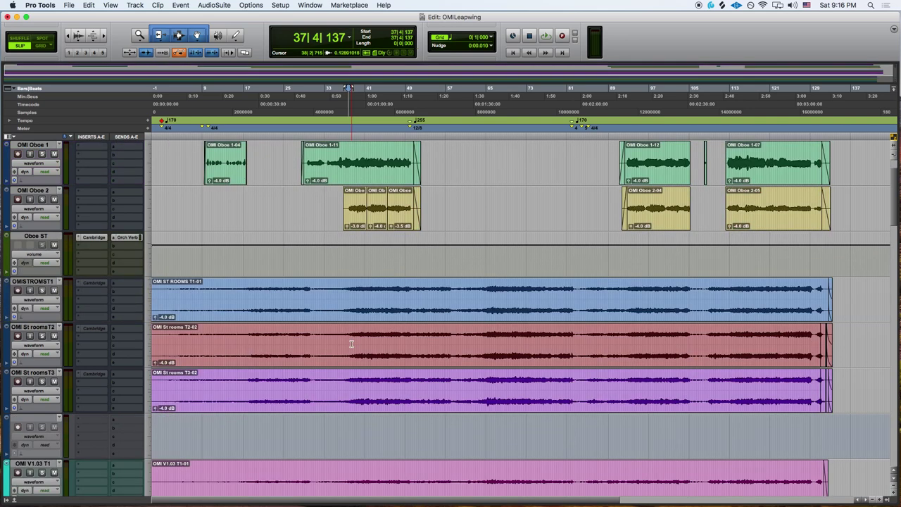
pyautogui.scroll(-15, 351, 344)
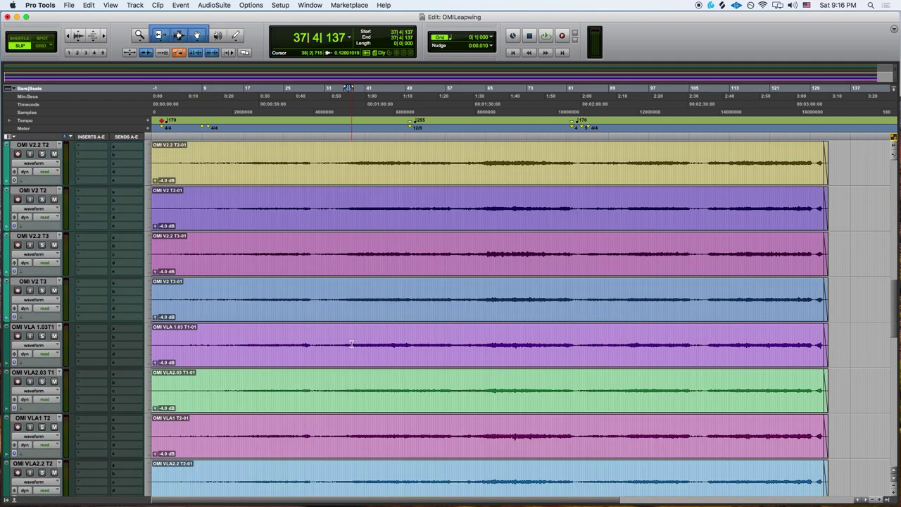
pyautogui.scroll(-15, 351, 344)
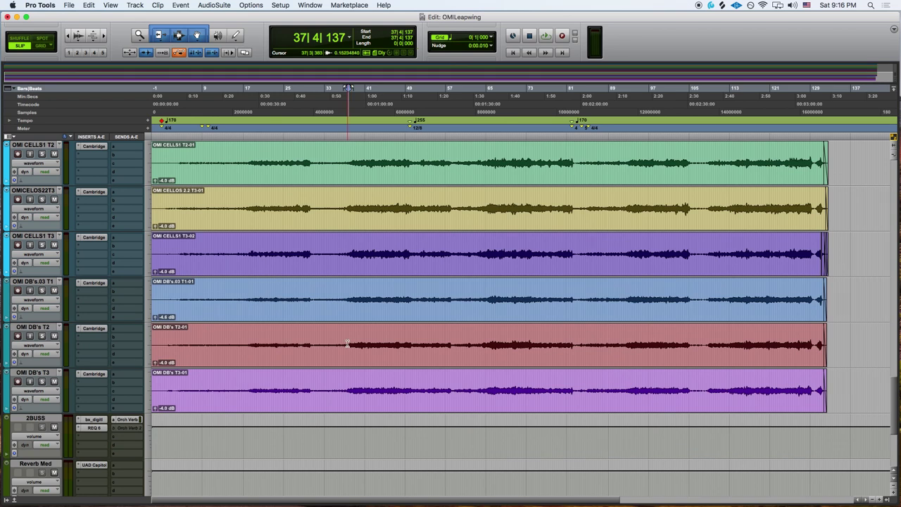
pyautogui.click(347, 343)
pyautogui.press('space')
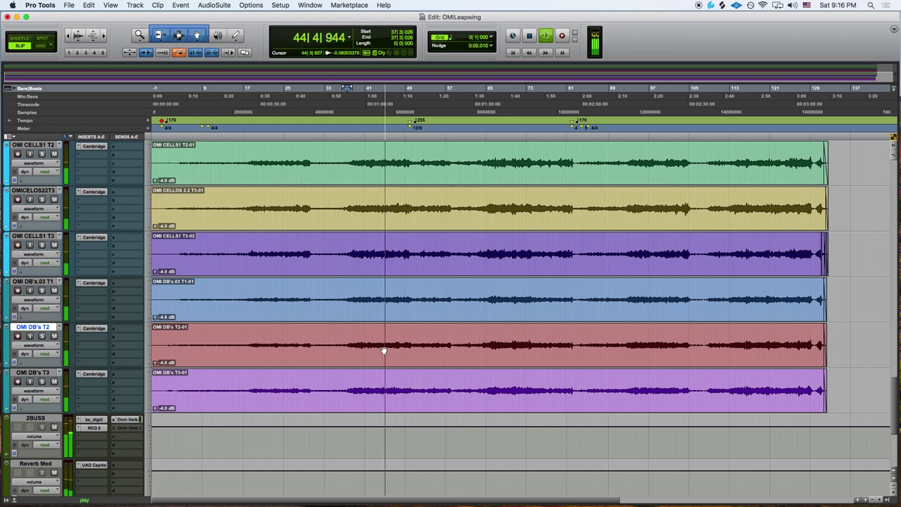
pyautogui.press('space')
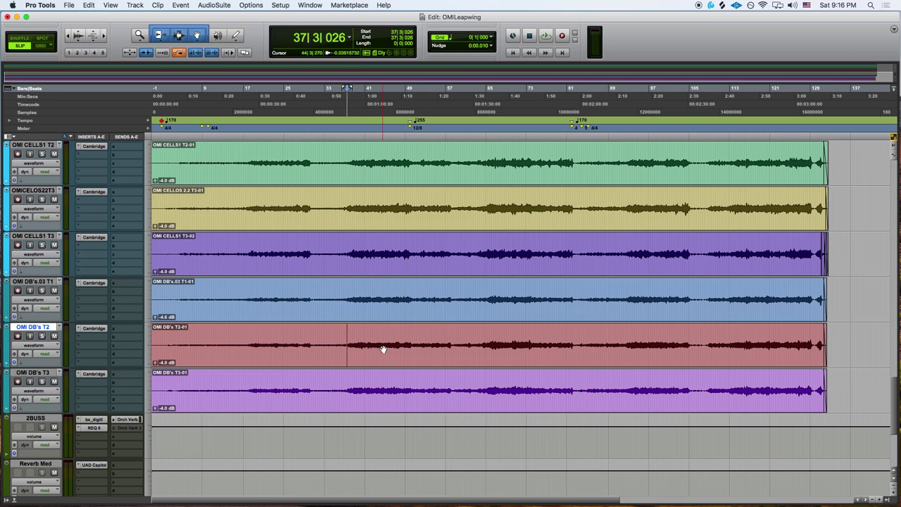
pyautogui.scroll(-5, 382, 347)
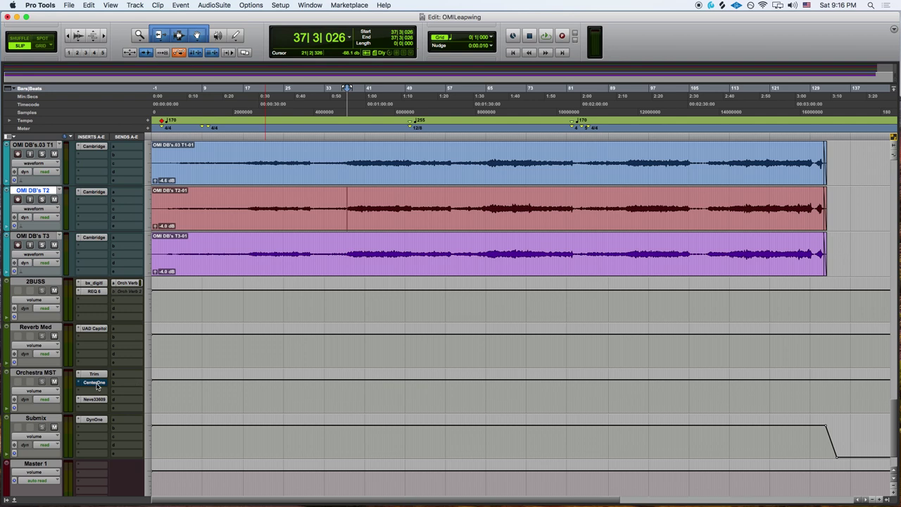
# Step: Open the CenterOne insert on Orchestra MST and mute its left and right channels
pyautogui.click(95, 382)
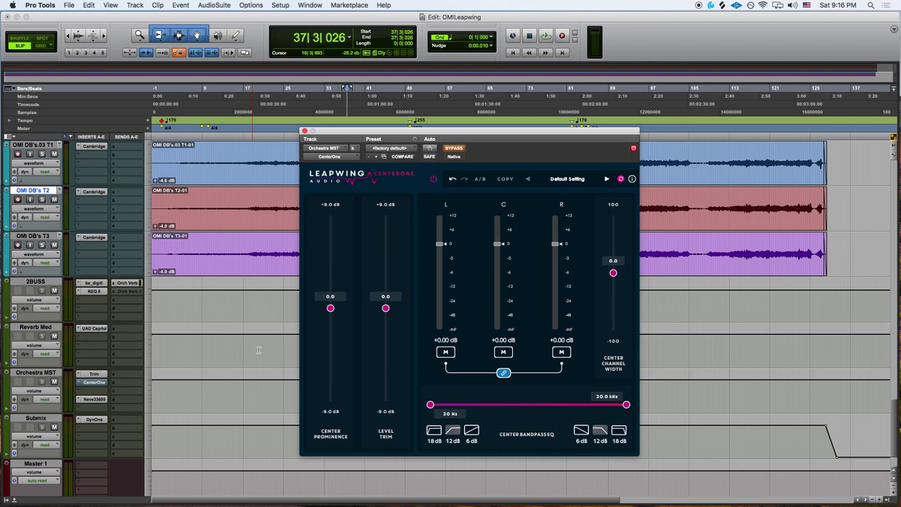
pyautogui.scroll(4, 256, 303)
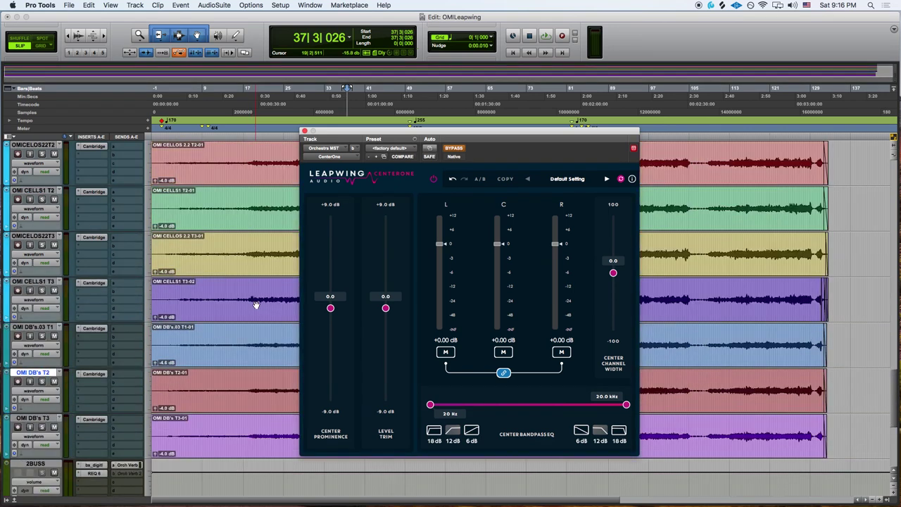
pyautogui.scroll(-2, 255, 304)
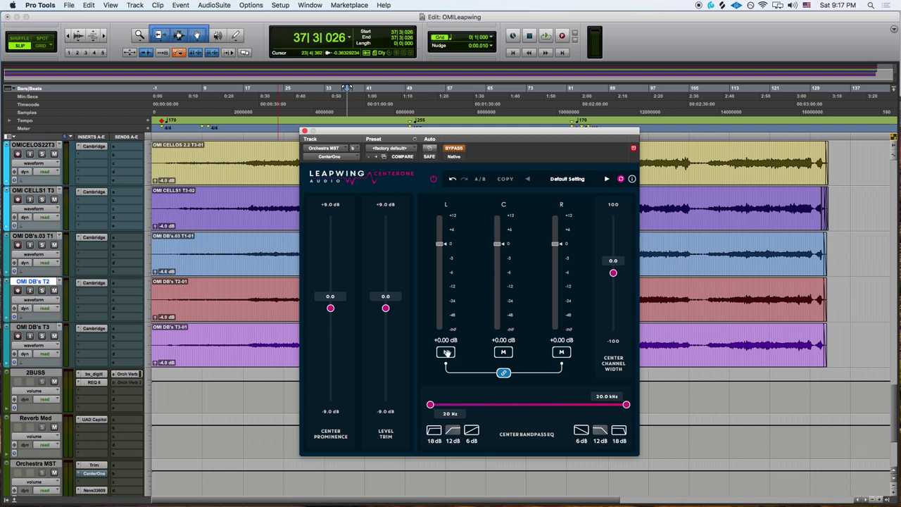
pyautogui.click(445, 352)
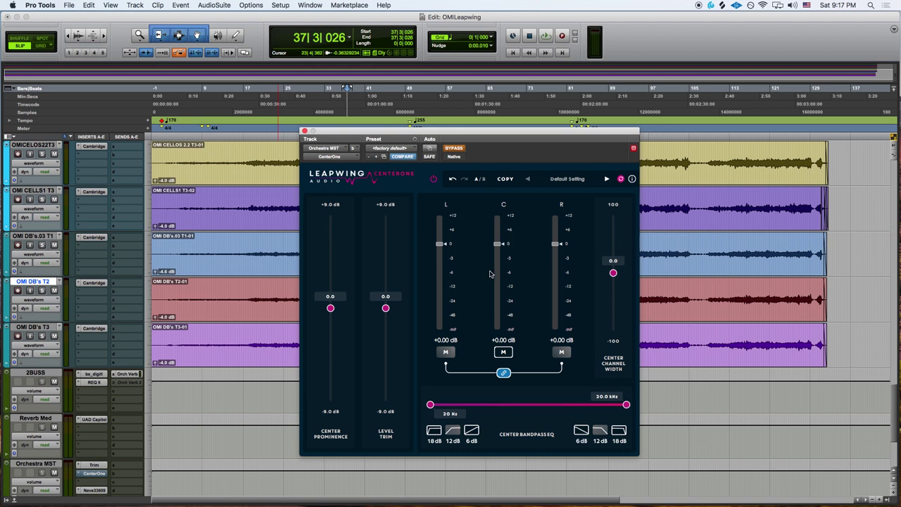
# Step: Un-bypass CenterOne and play, raising the centre channel to about +5.4 dB before resetting it to 0 dB
pyautogui.click(454, 148)
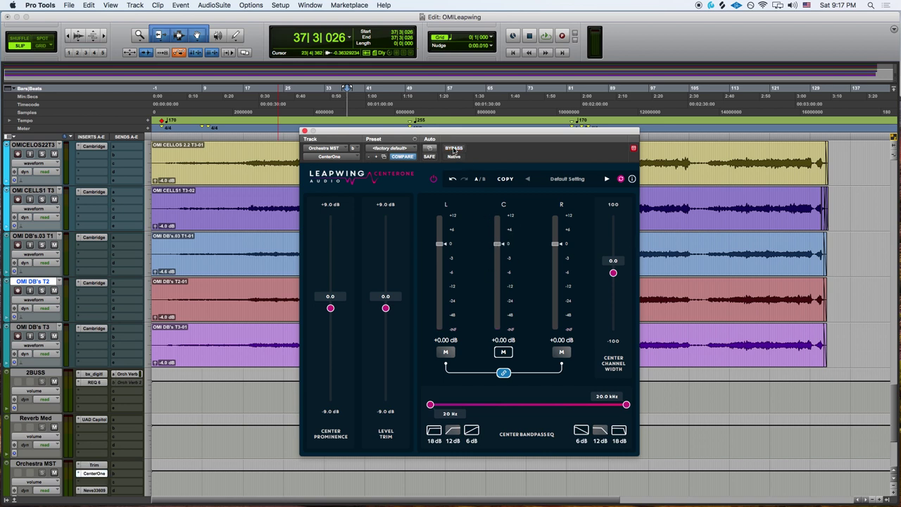
pyautogui.press('space')
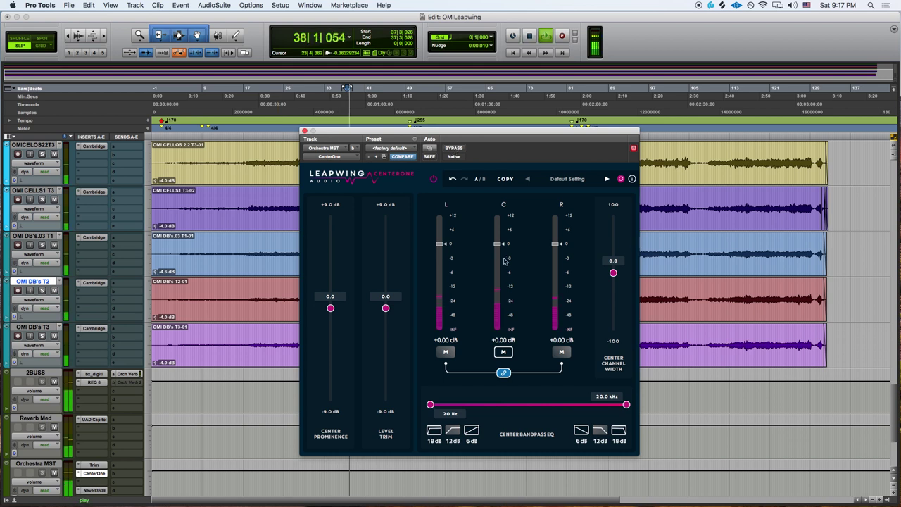
pyautogui.moveTo(507, 244); pyautogui.dragTo(508, 228)
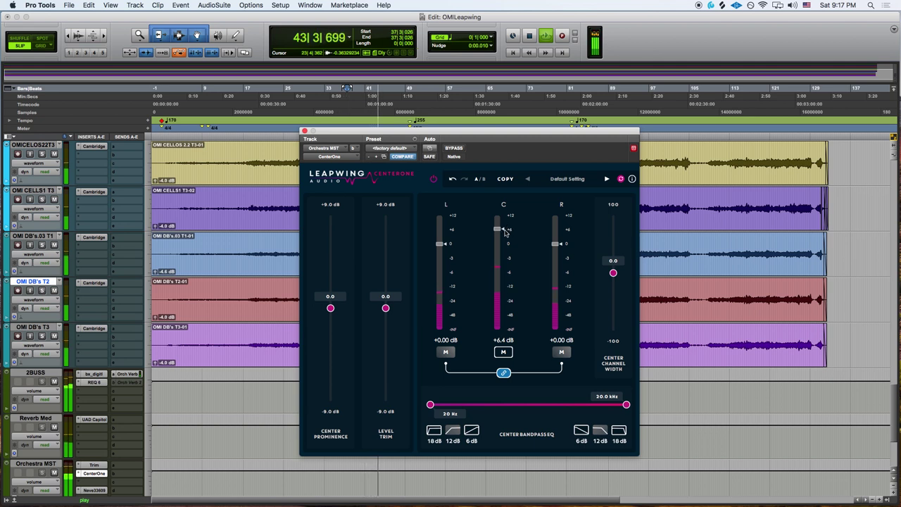
pyautogui.keyDown('alt'); pyautogui.click(505, 230); pyautogui.keyUp('alt')
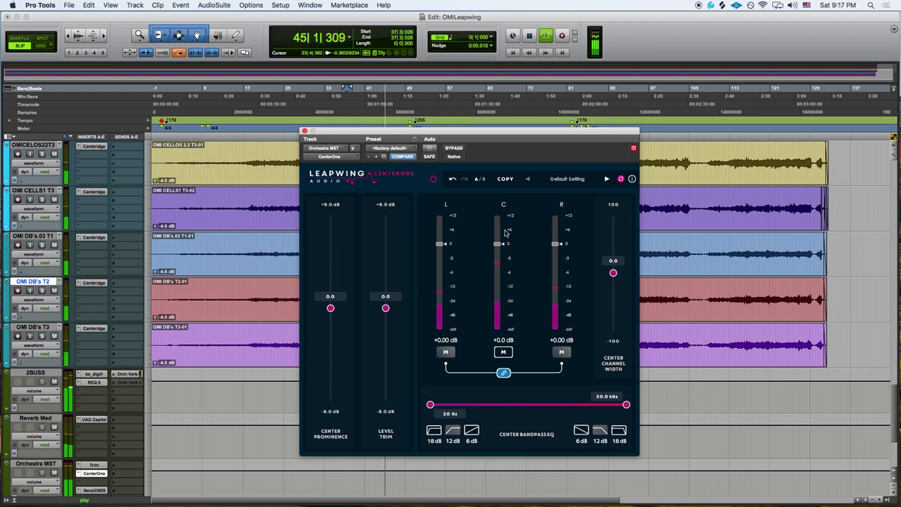
pyautogui.press('space')
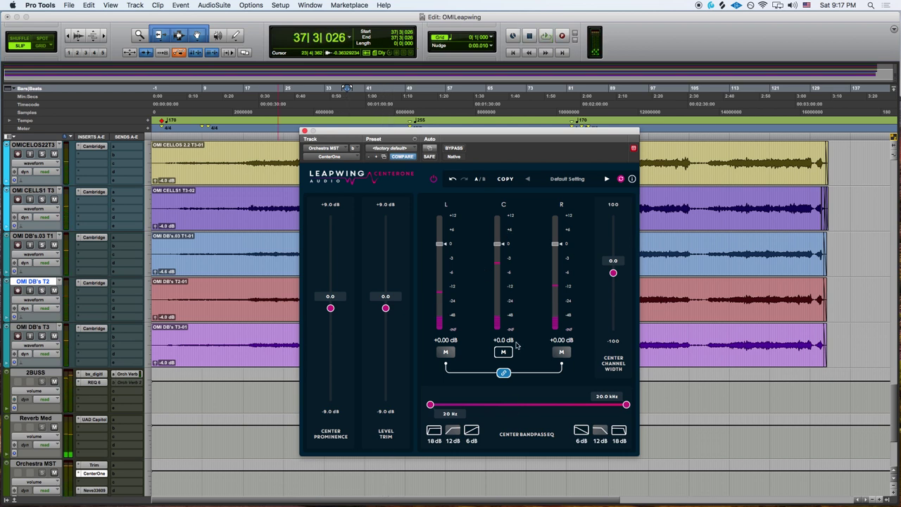
# Step: Mute the centre channel and play the loop to hear only the sides
pyautogui.click(504, 352)
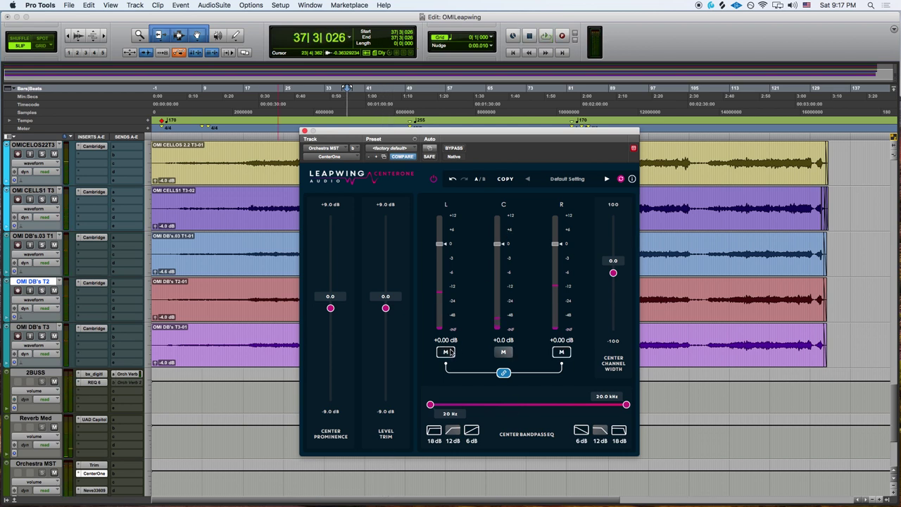
pyautogui.press('space')
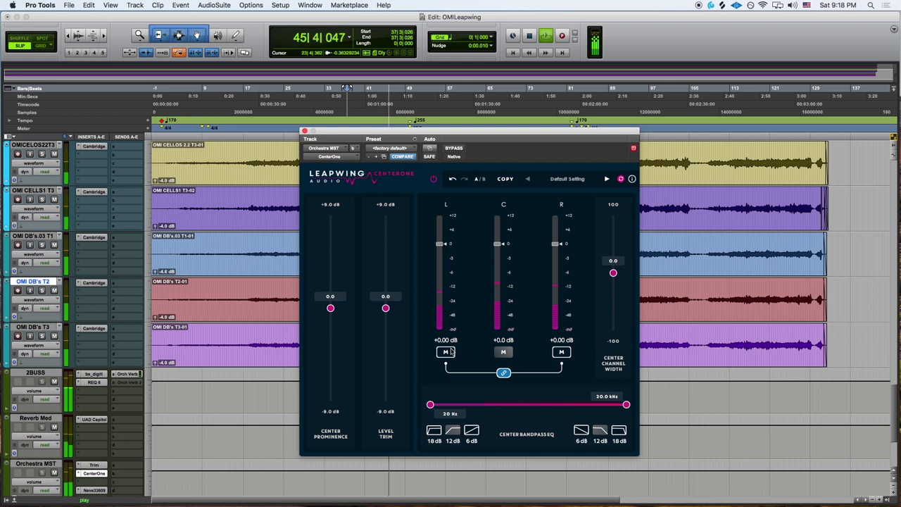
pyautogui.press('space')
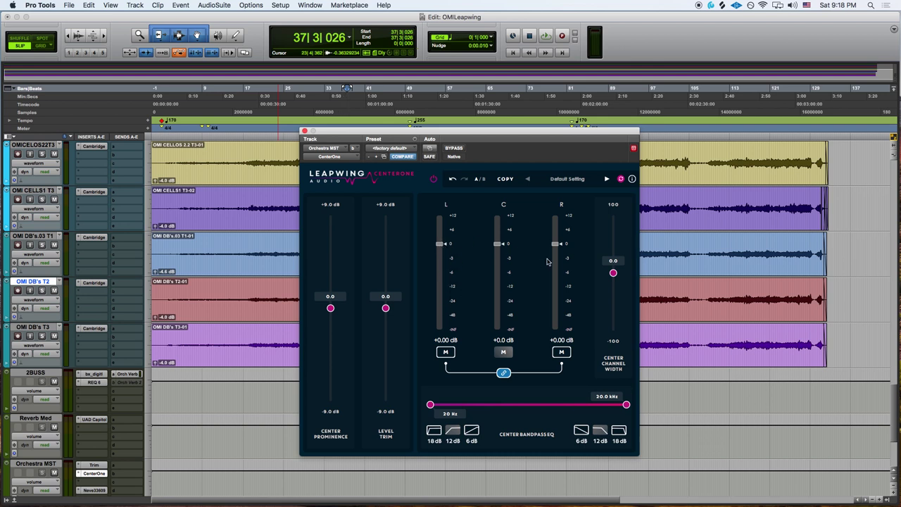
# Step: Unmute the centre channel and loop-play a new orchestra section selected on OMI DB's T2
pyautogui.click(503, 352)
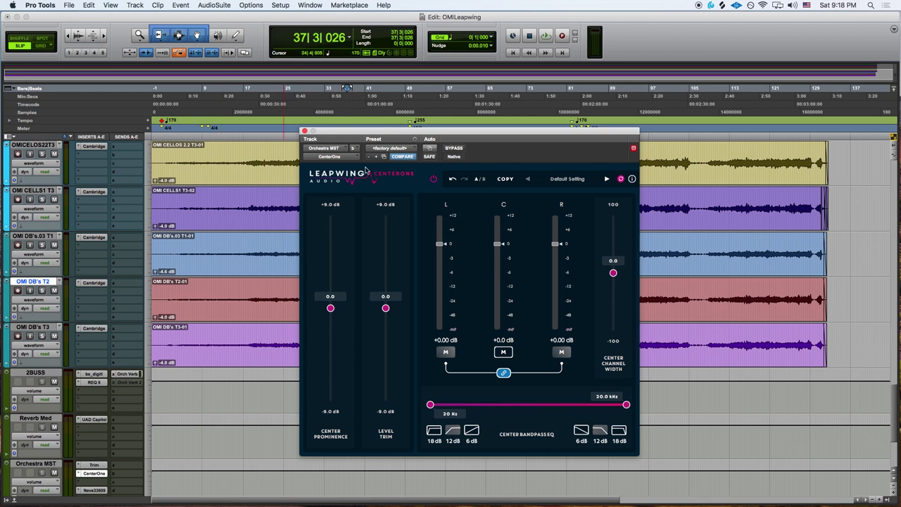
pyautogui.moveTo(351, 133); pyautogui.dragTo(511, 185)
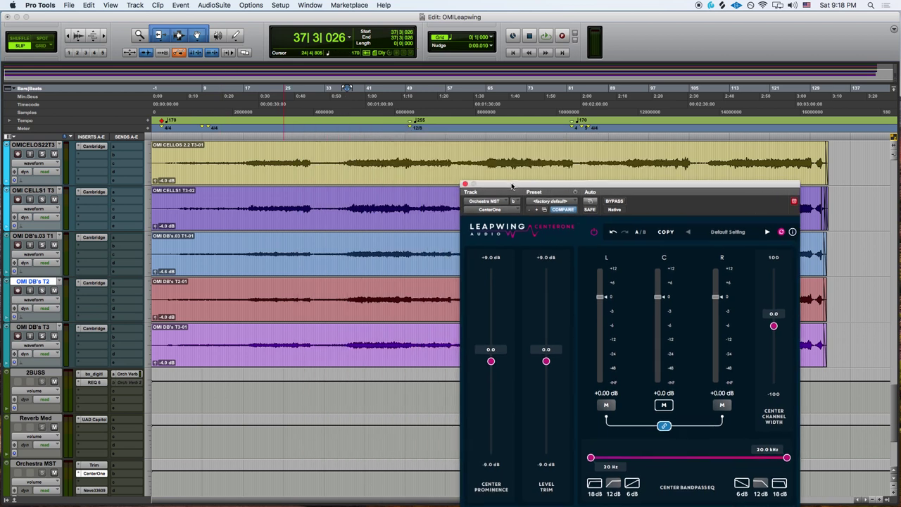
pyautogui.keyDown('shift'); pyautogui.click(396, 303); pyautogui.keyUp('shift')
pyautogui.moveTo(587, 187); pyautogui.dragTo(413, 133)
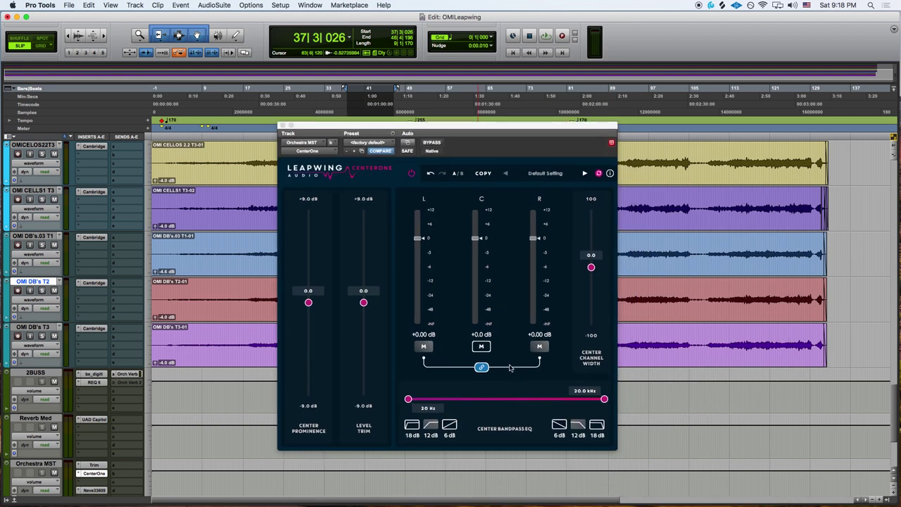
pyautogui.press('space')
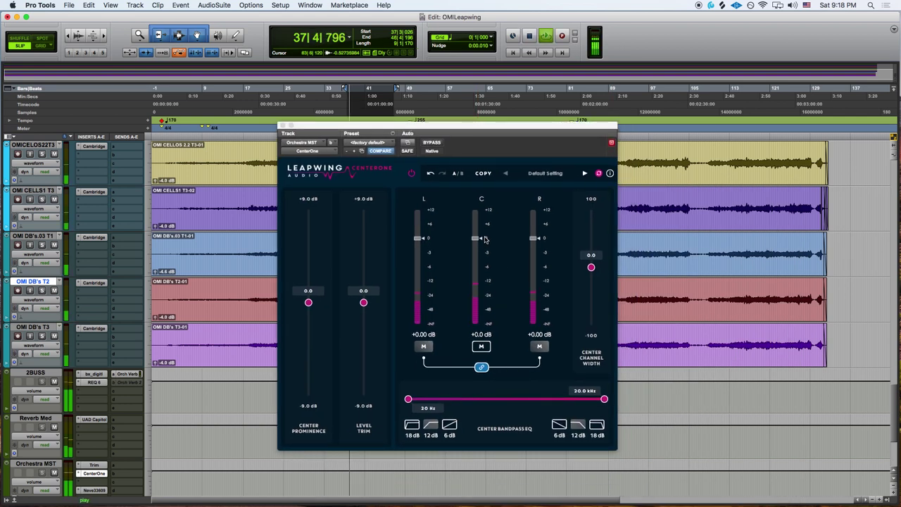
# Step: Narrow the centre band-pass to 63 Hz–1.16 kHz and set the centre level to -0.9 dB
pyautogui.moveTo(477, 239); pyautogui.dragTo(483, 222)
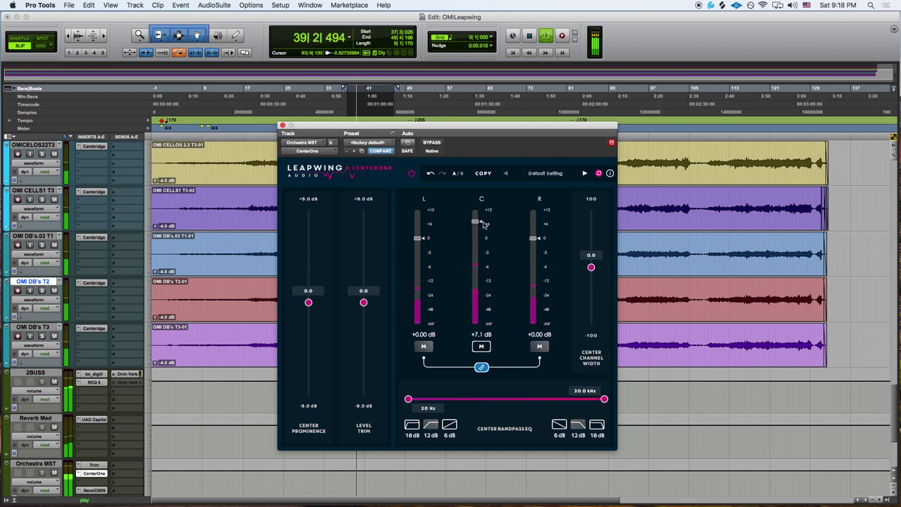
pyautogui.moveTo(406, 401); pyautogui.dragTo(436, 402)
pyautogui.moveTo(612, 400); pyautogui.dragTo(425, 402)
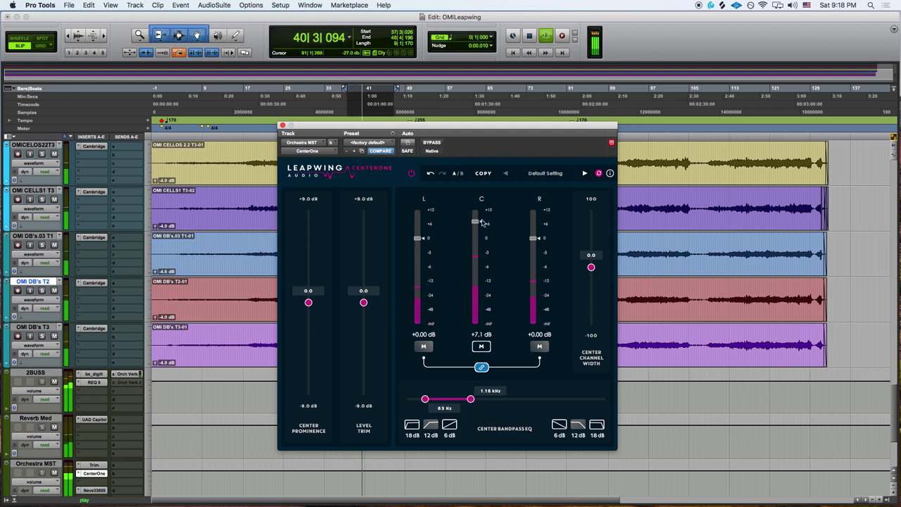
pyautogui.moveTo(484, 222); pyautogui.dragTo(478, 244)
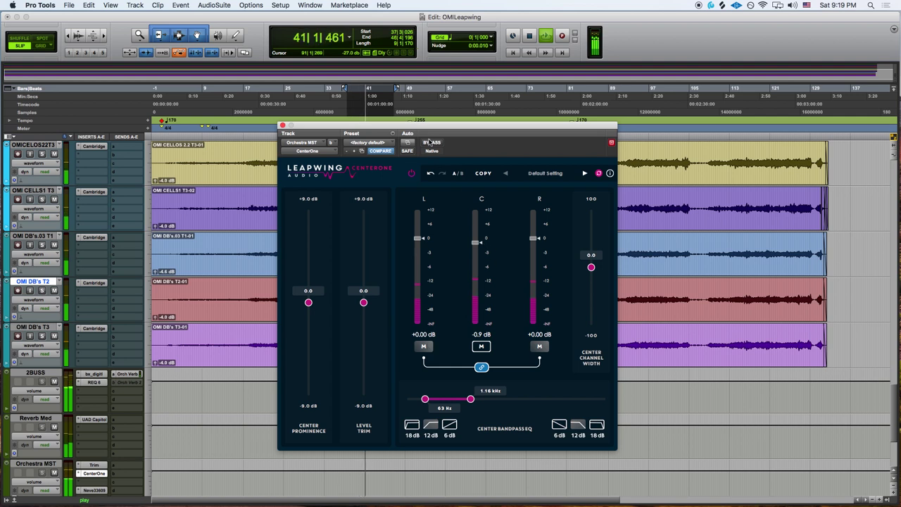
# Step: Compare CenterOne against the bypassed mix and toggle the linked left/right mute
pyautogui.click(432, 143)
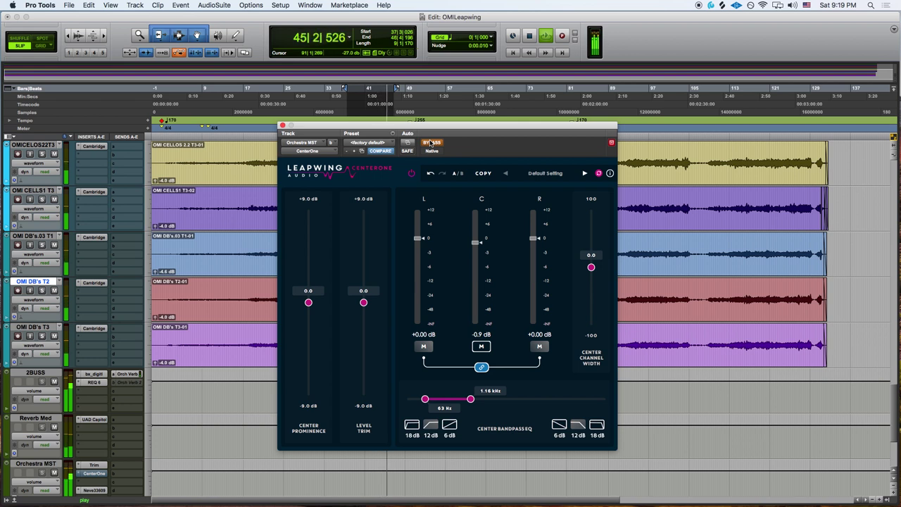
pyautogui.click(431, 142)
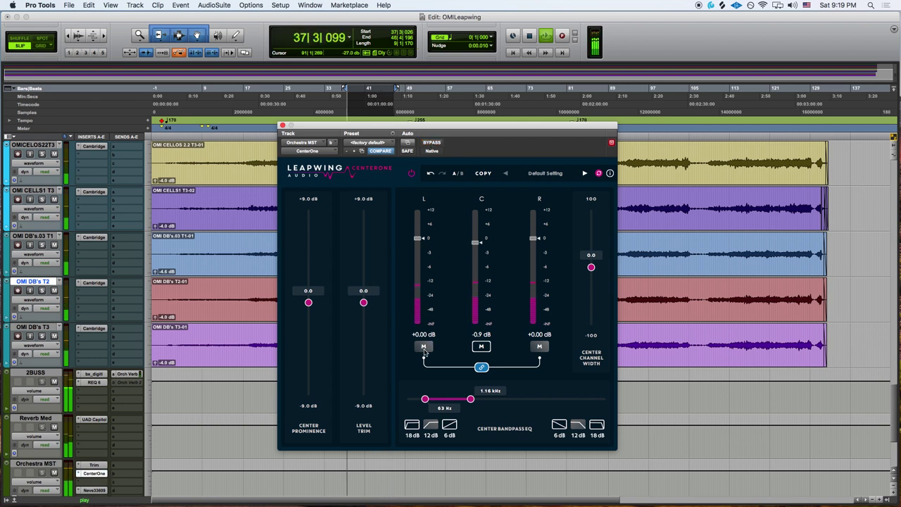
pyautogui.click(423, 347)
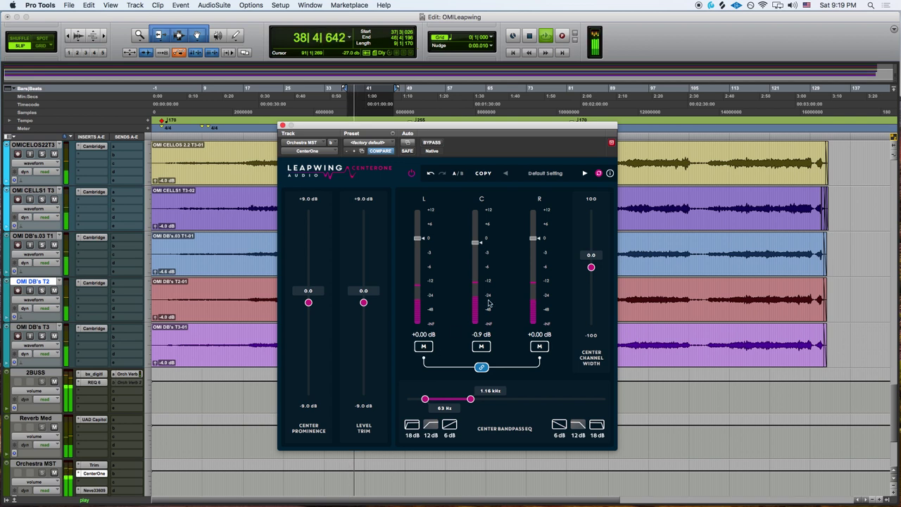
# Step: Set the centre channel to -1.5 dB and centre width to -7, comparing with bypass
pyautogui.moveTo(480, 243); pyautogui.dragTo(482, 249)
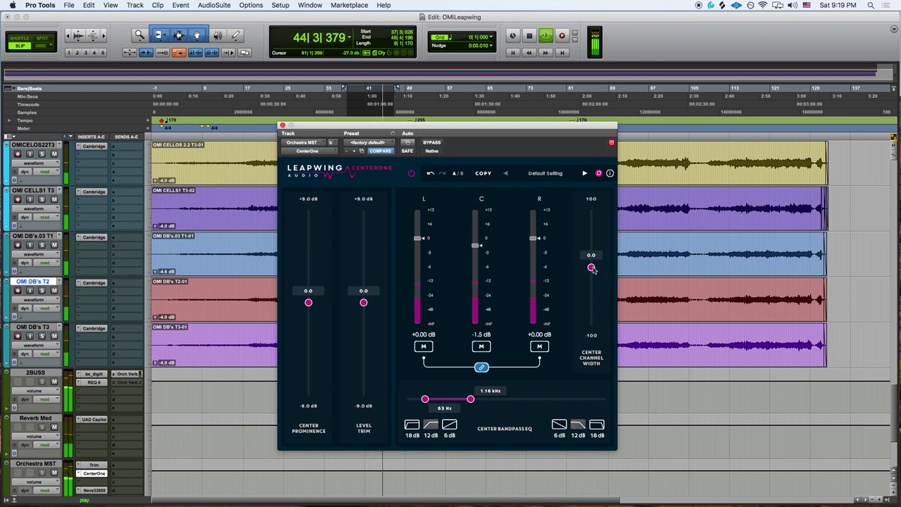
pyautogui.moveTo(591, 268); pyautogui.dragTo(592, 273)
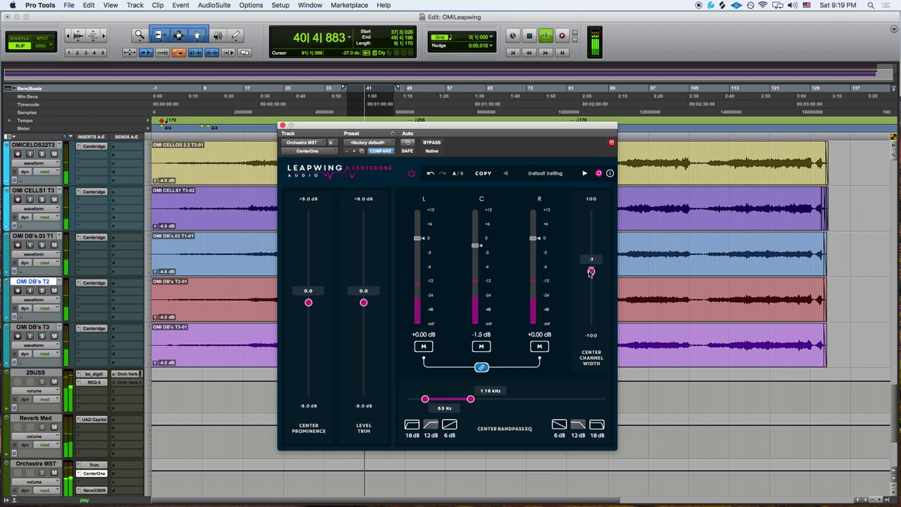
pyautogui.click(434, 143)
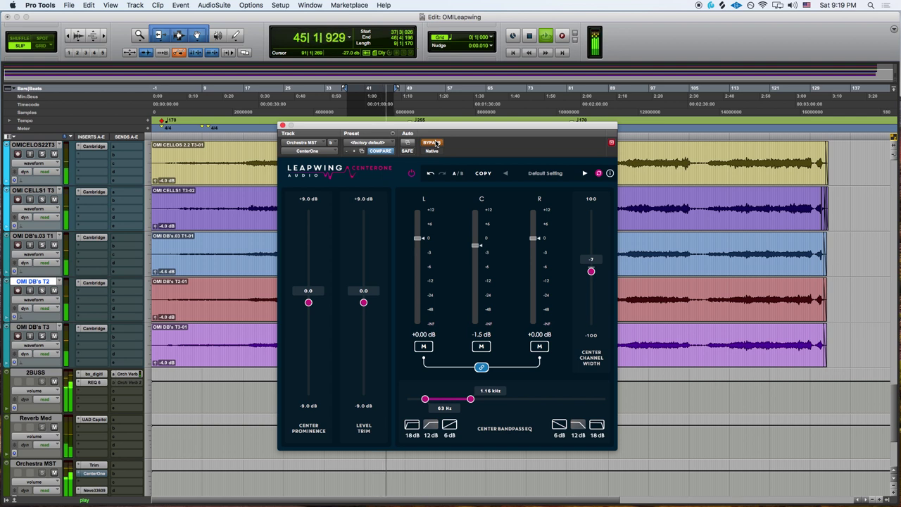
pyautogui.click(433, 143)
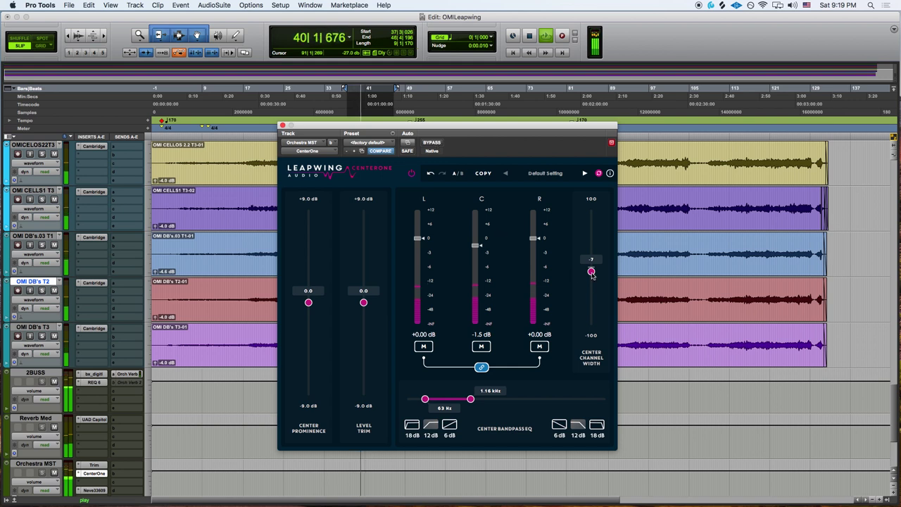
pyautogui.press('space')
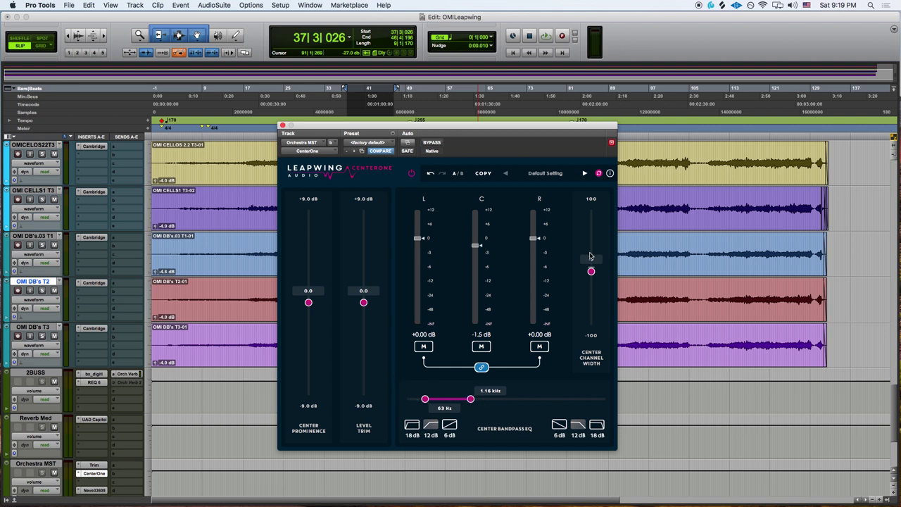
pyautogui.moveTo(590, 256)
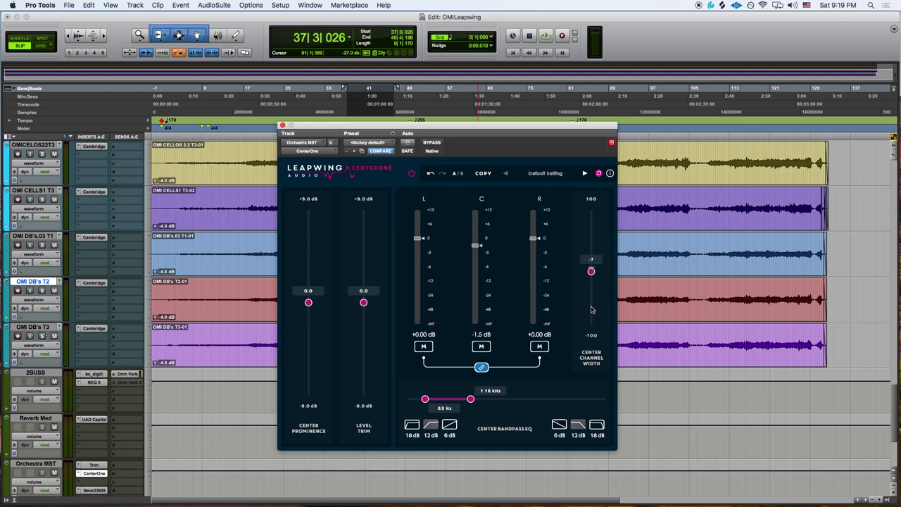